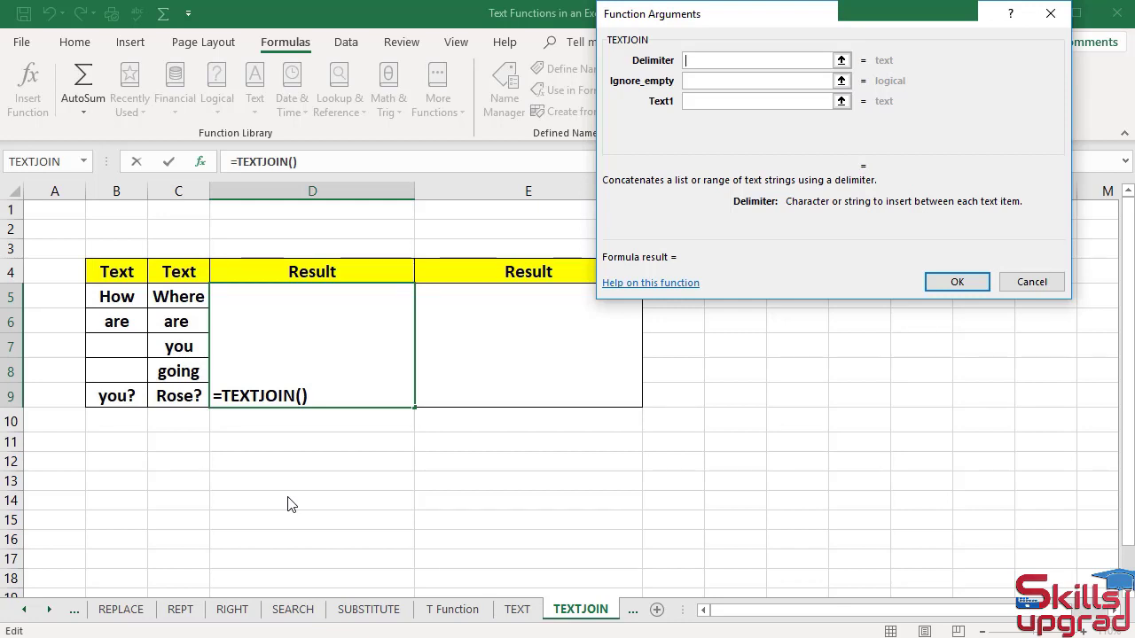
- Fill in the TEXTJOIN arguments with a single space as delimiter, Ignore_empty FALSE and the range B5:B9 as Text1
type("\" \"")
key("Tab")
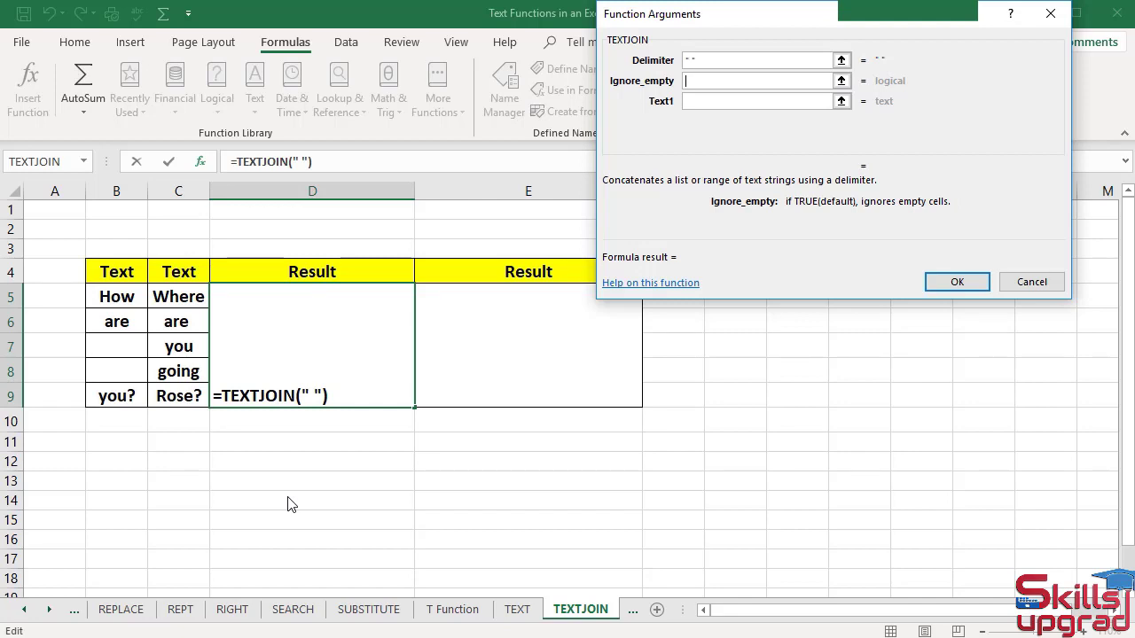
type("FA")
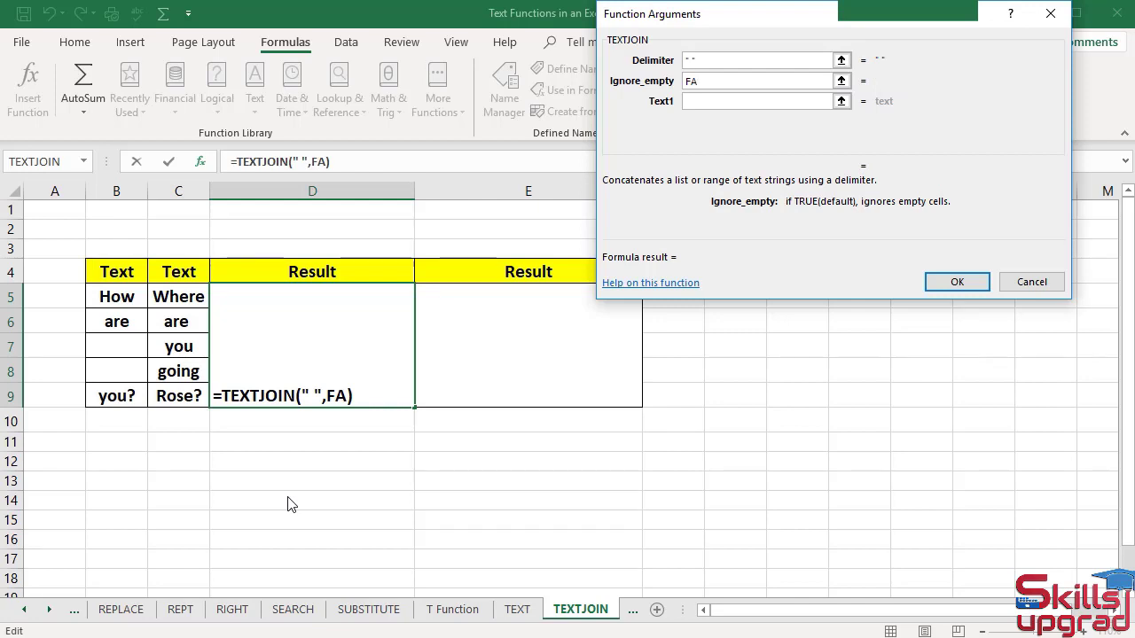
type("LSE")
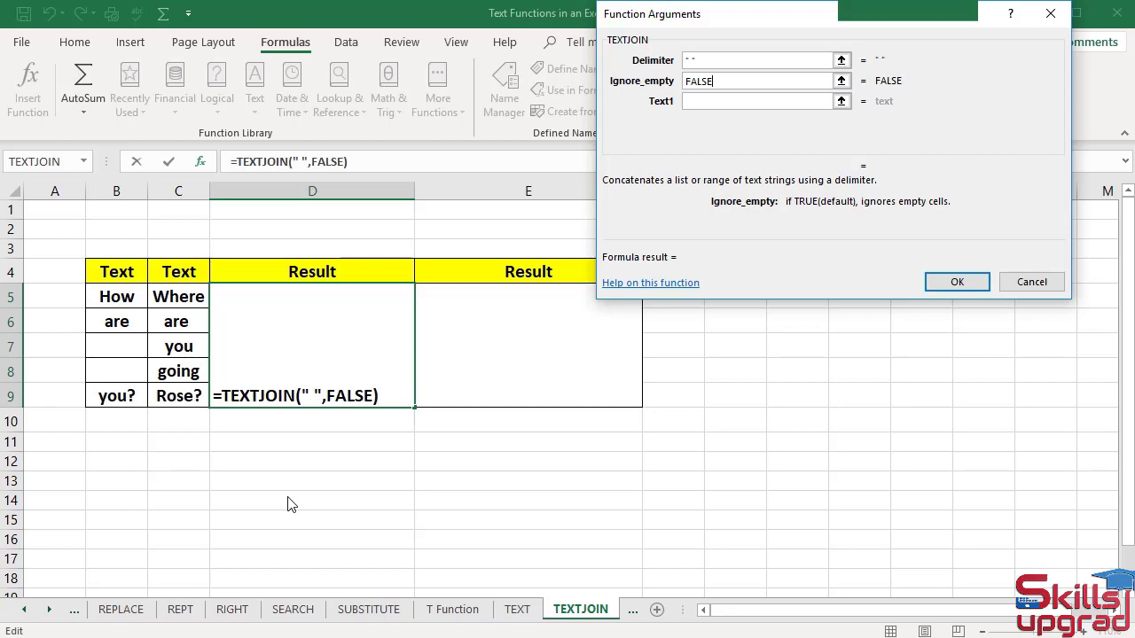
key("Tab")
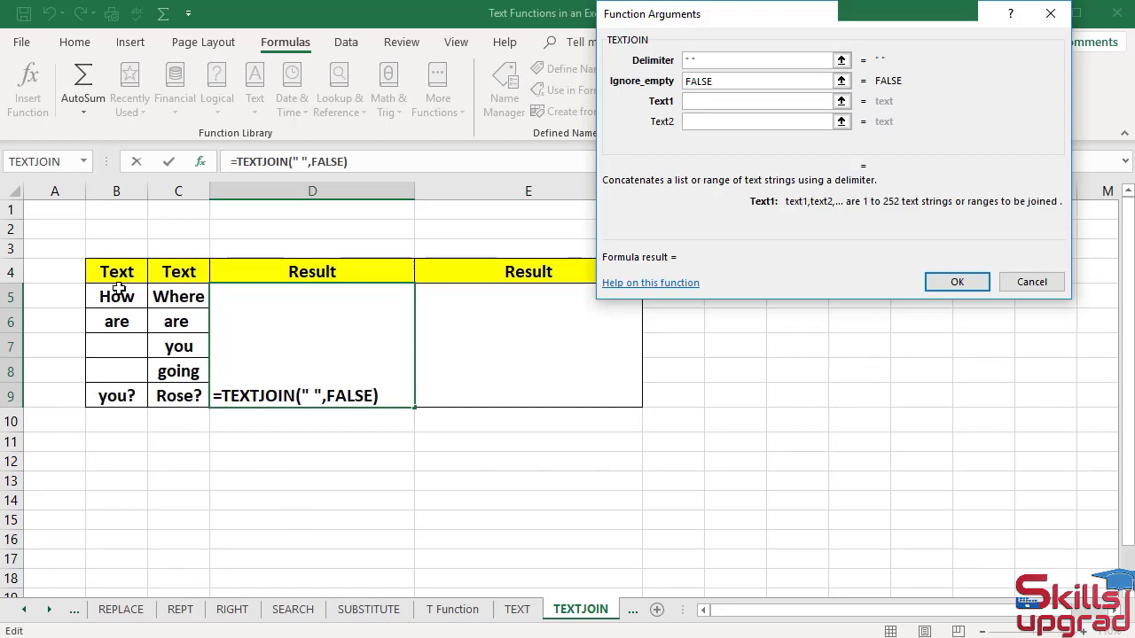
left_click_drag(121, 296, 139, 404)
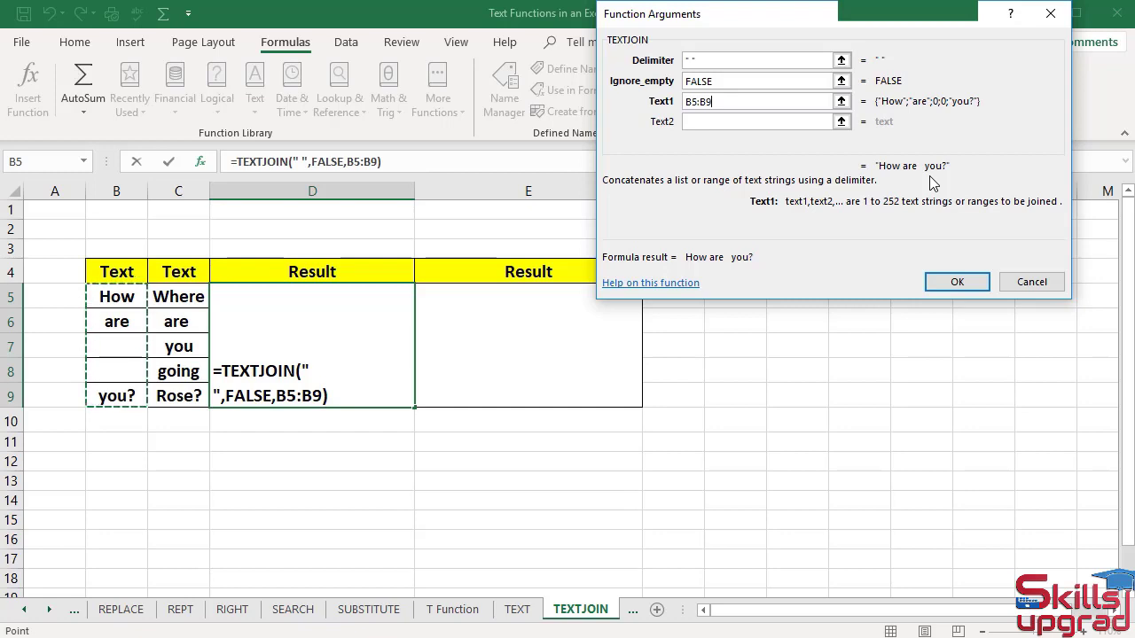
- Change the Ignore_empty argument to TRUE for the B5:B9 join
left_click(722, 83)
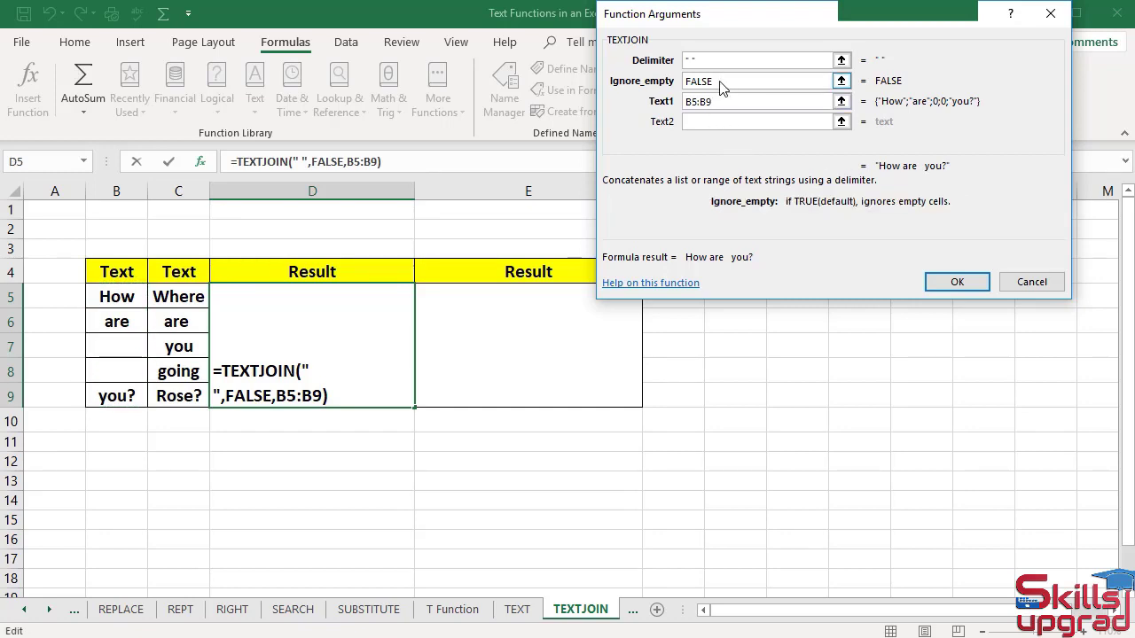
key("BackSpace")
key("BackSpace")
key("BackSpace")
key("BackSpace")
key("BackSpace")
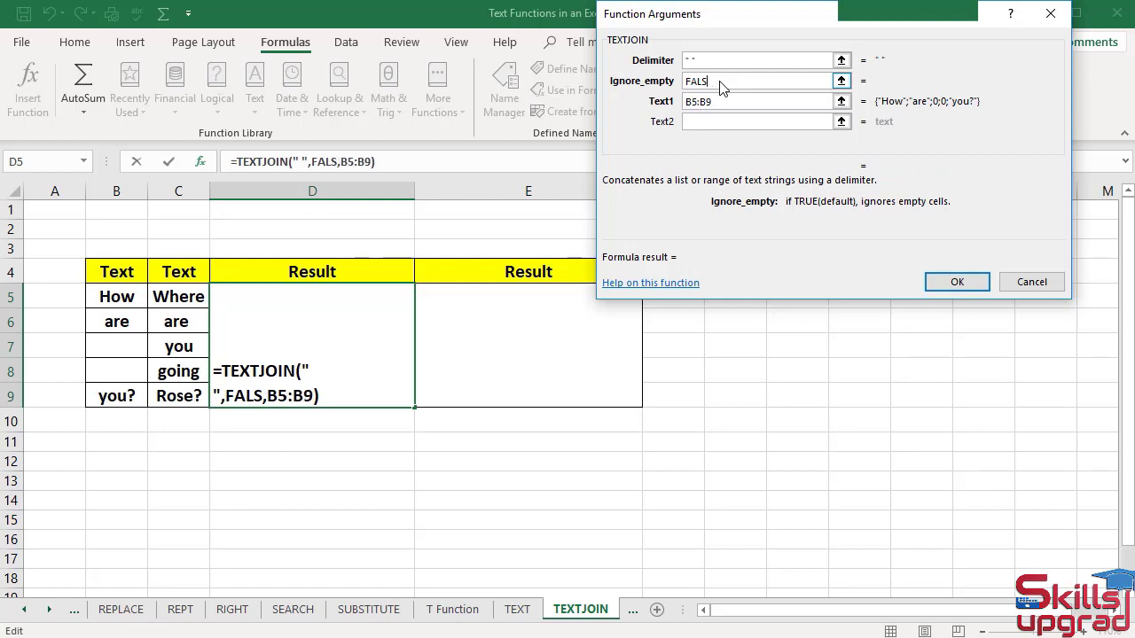
type("TRUE")
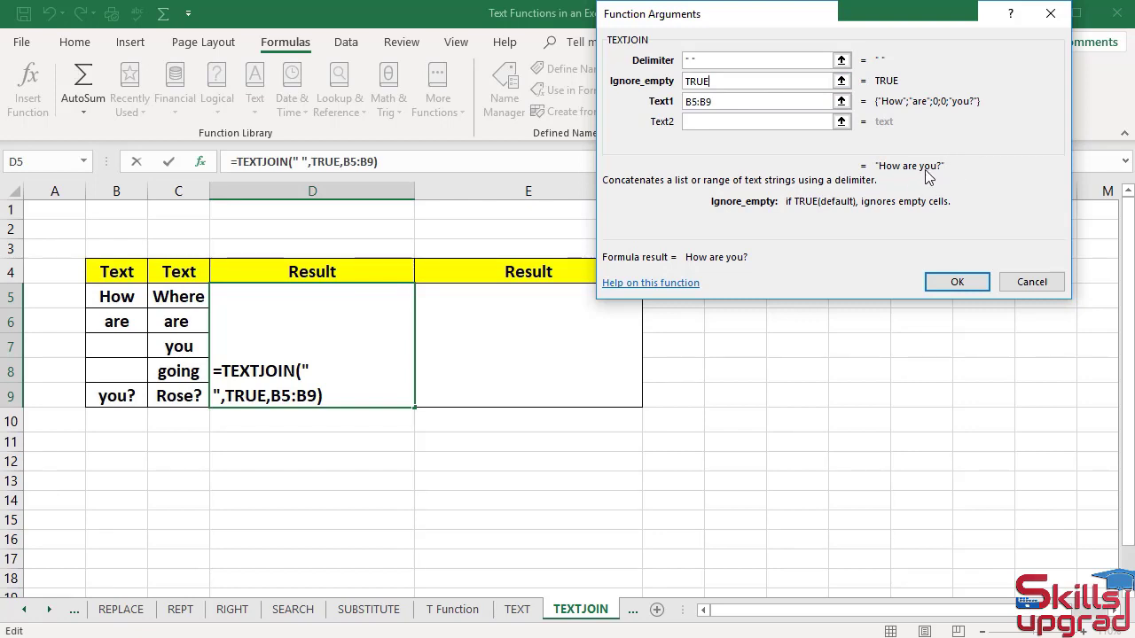
- Try an empty delimiter and a comma delimiter in the TEXTJOIN arguments for B5:B9
left_click(692, 59)
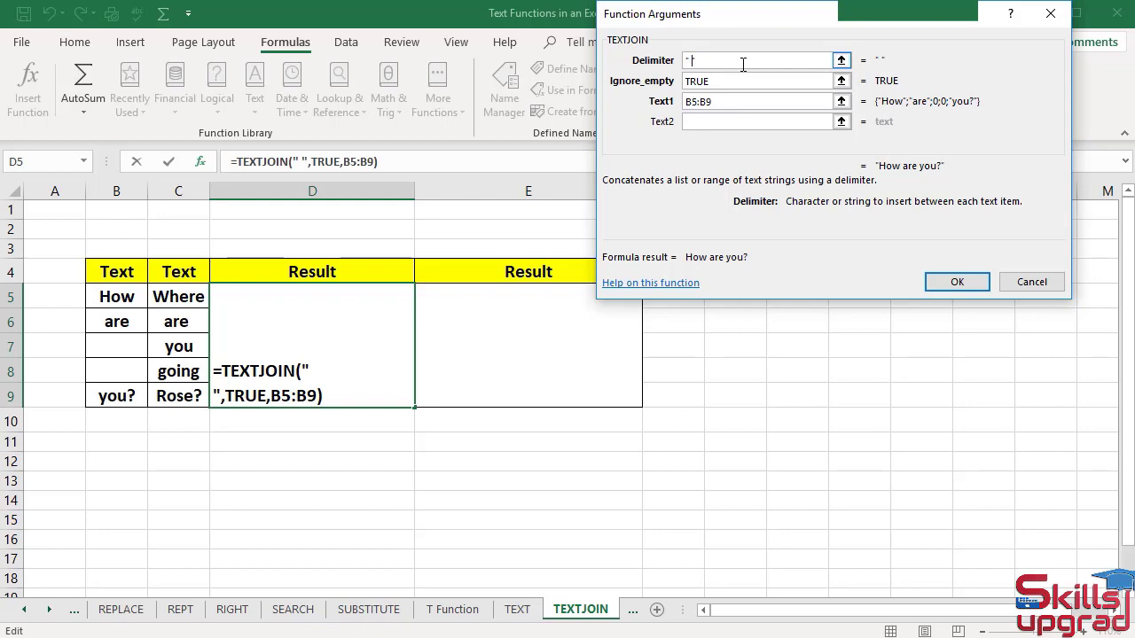
key("BackSpace")
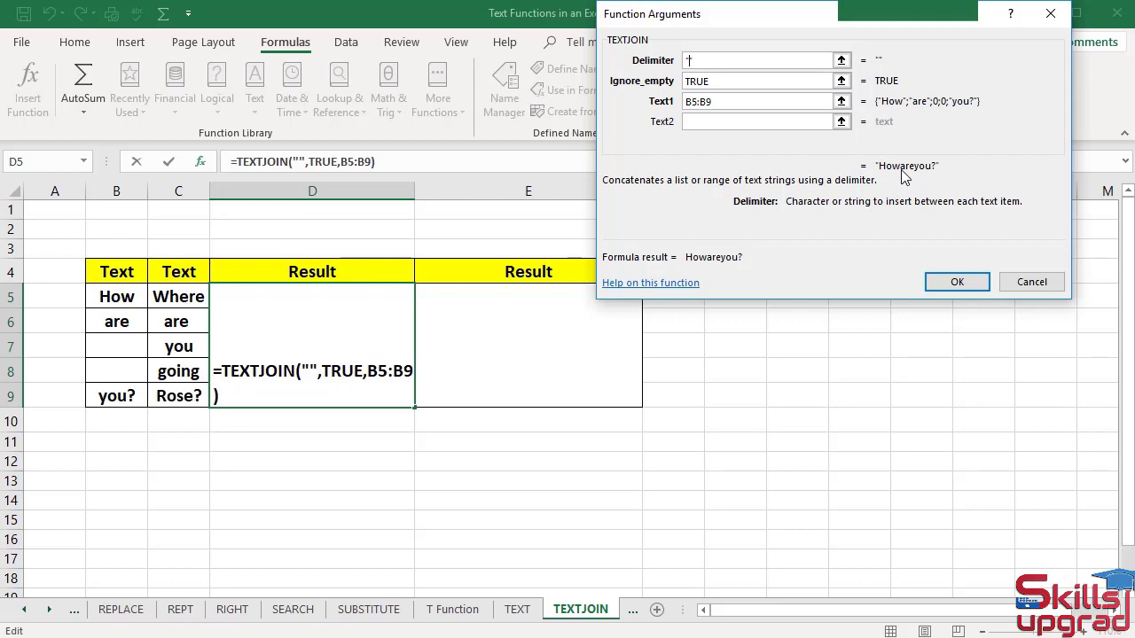
type(",")
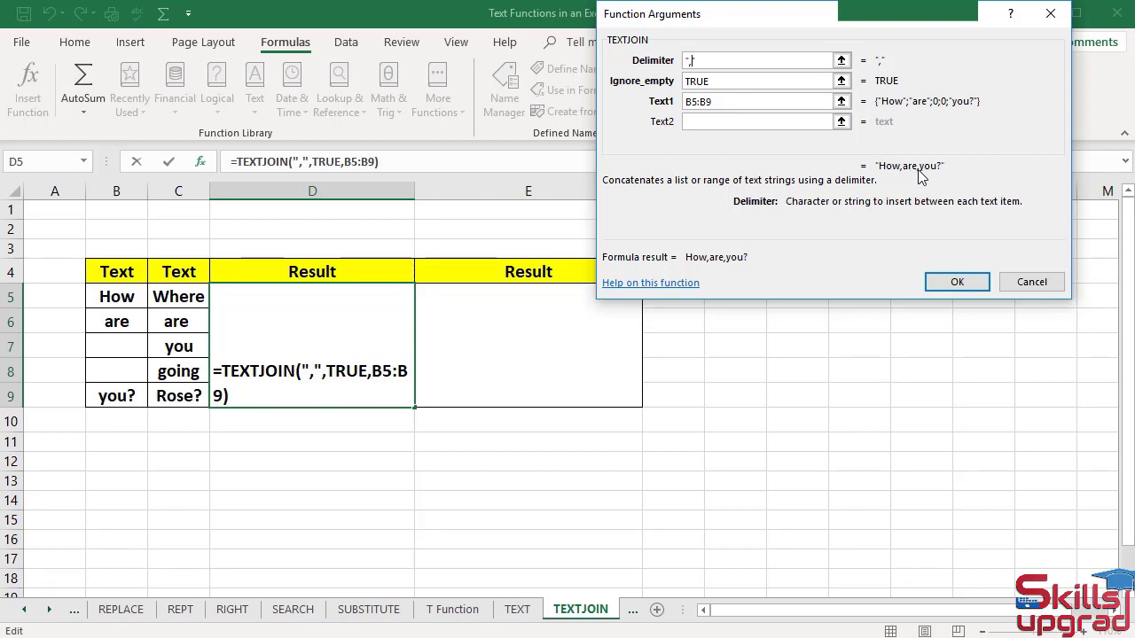
- Set the delimiter back to a single space and accept the TEXTJOIN formula for B5:B9
key("BackSpace")
type(",")
key("BackSpace")
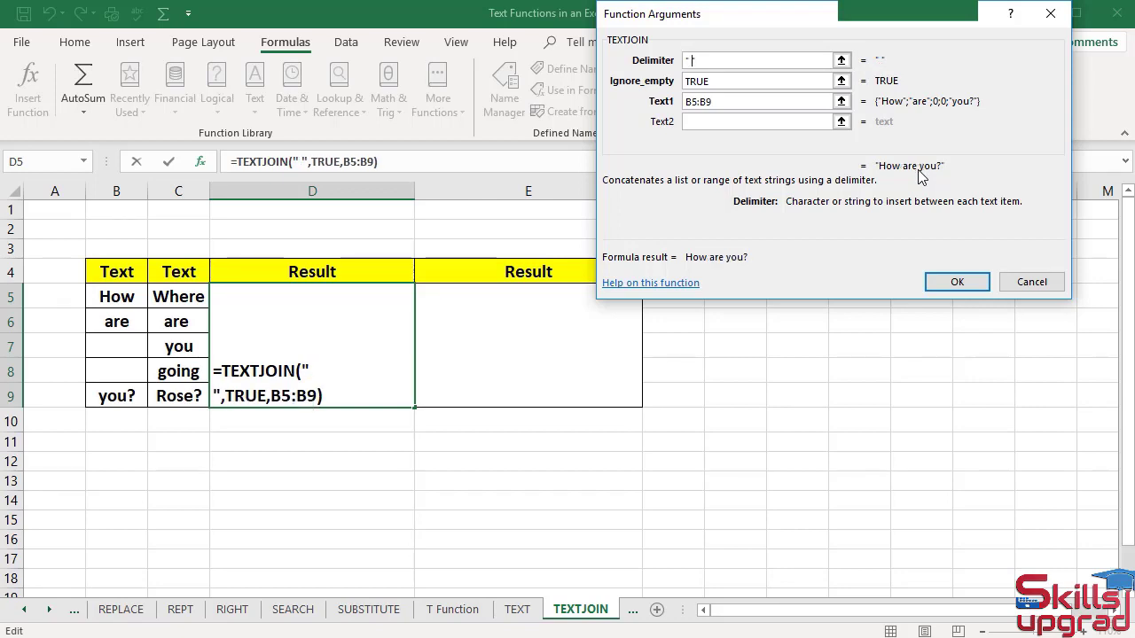
left_click(976, 284)
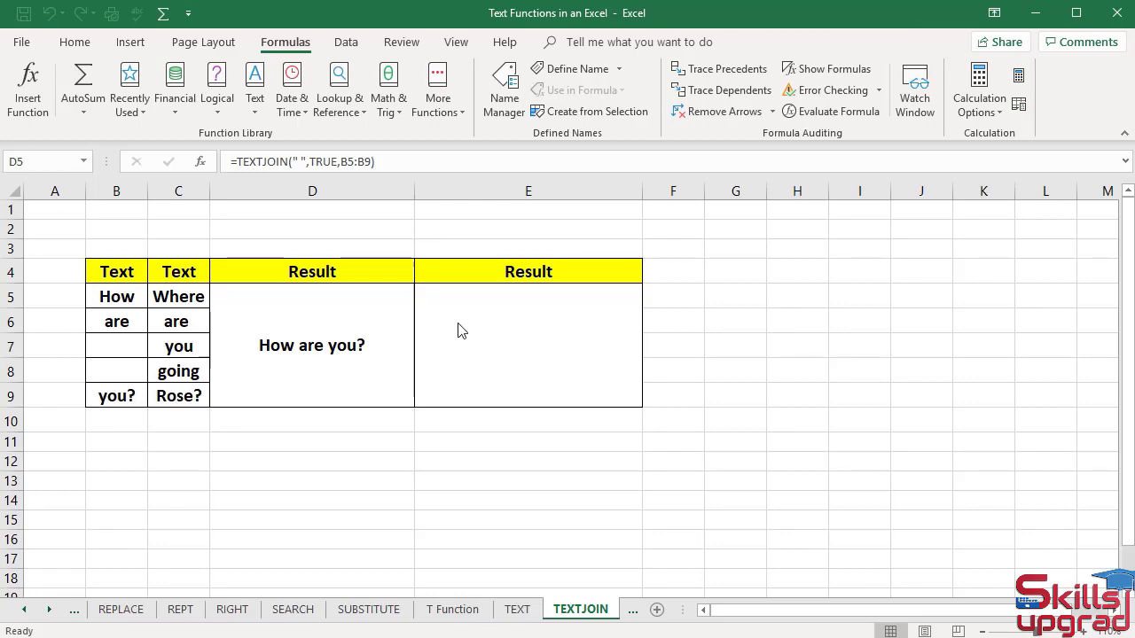
- Insert a TEXTJOIN function in the merged Result cell E5, joining C5:C9 with a single-space delimiter and Ignore_empty set to TRUE
left_click(431, 392)
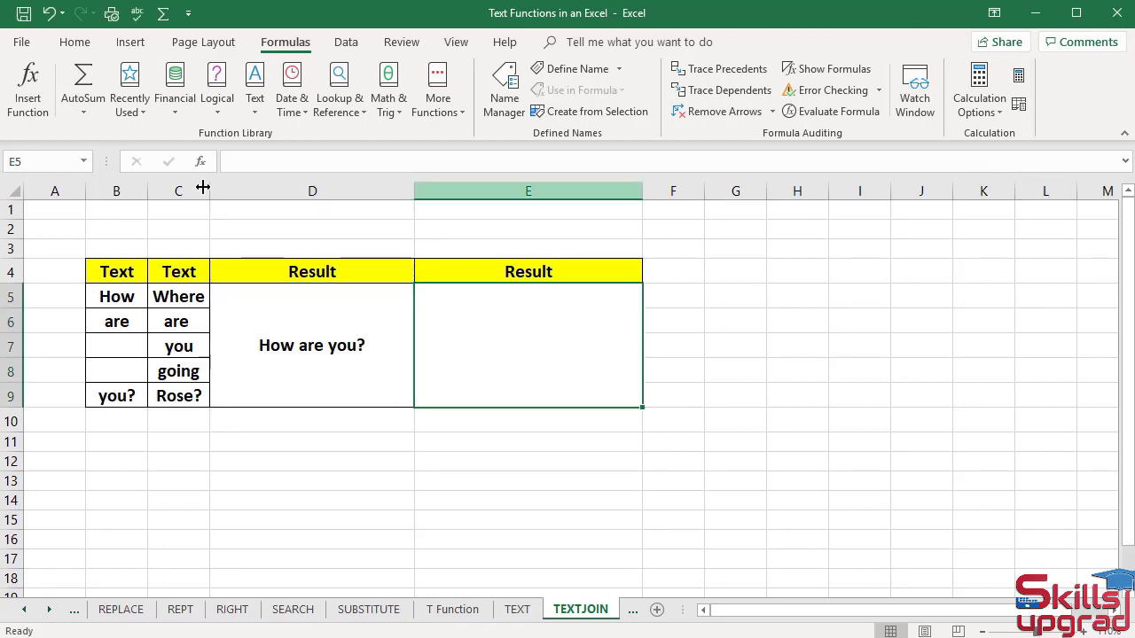
left_click(256, 121)
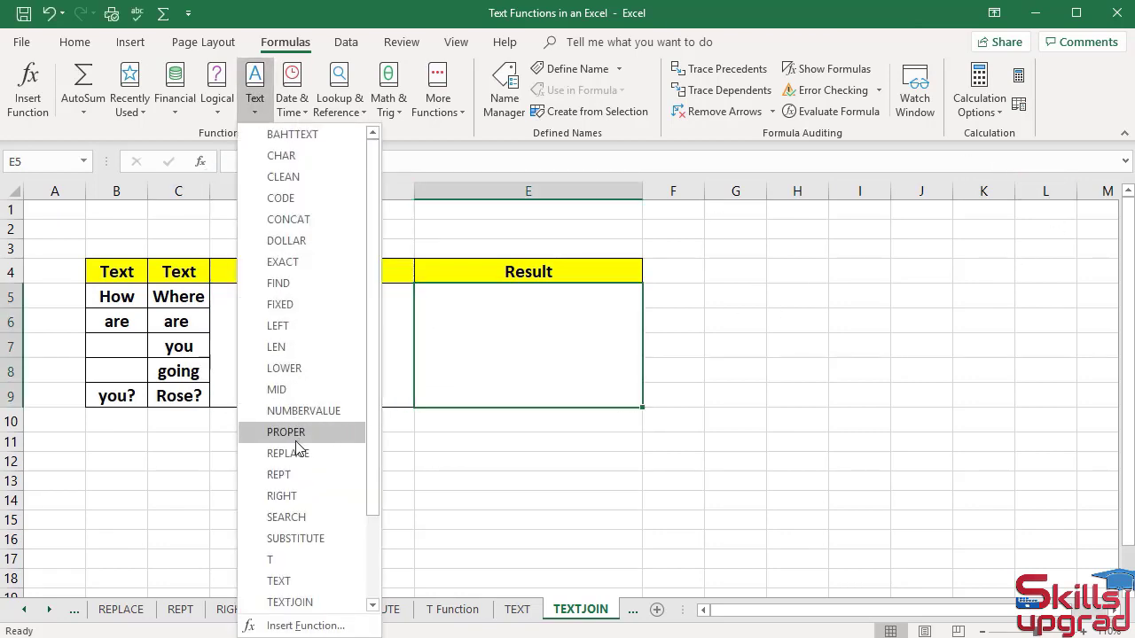
scroll(297, 444, "down", 2)
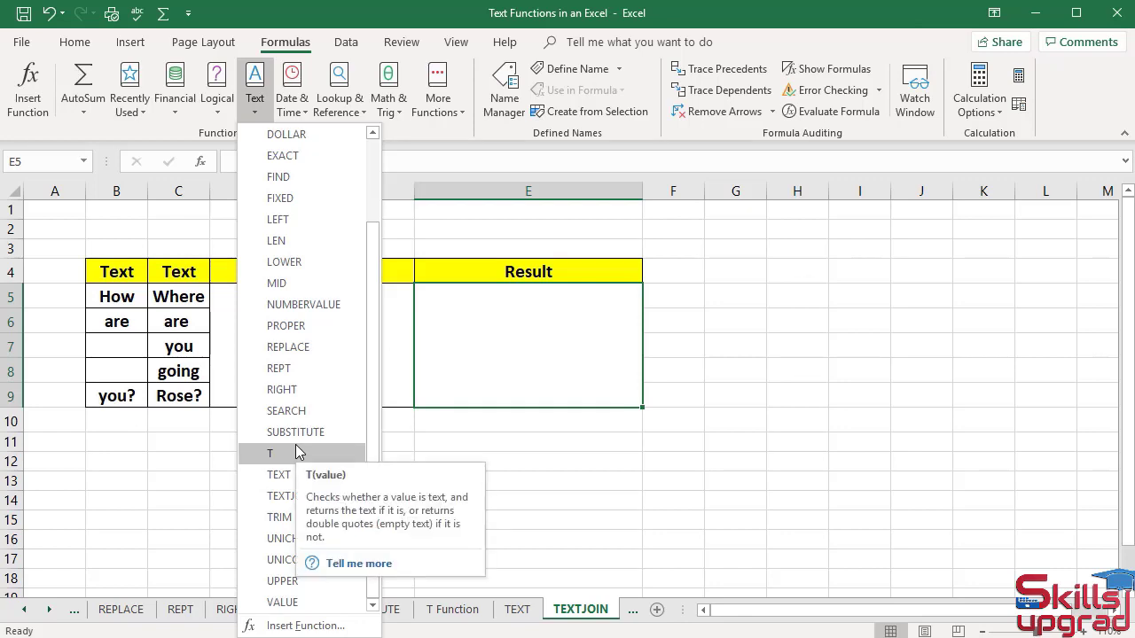
left_click(294, 497)
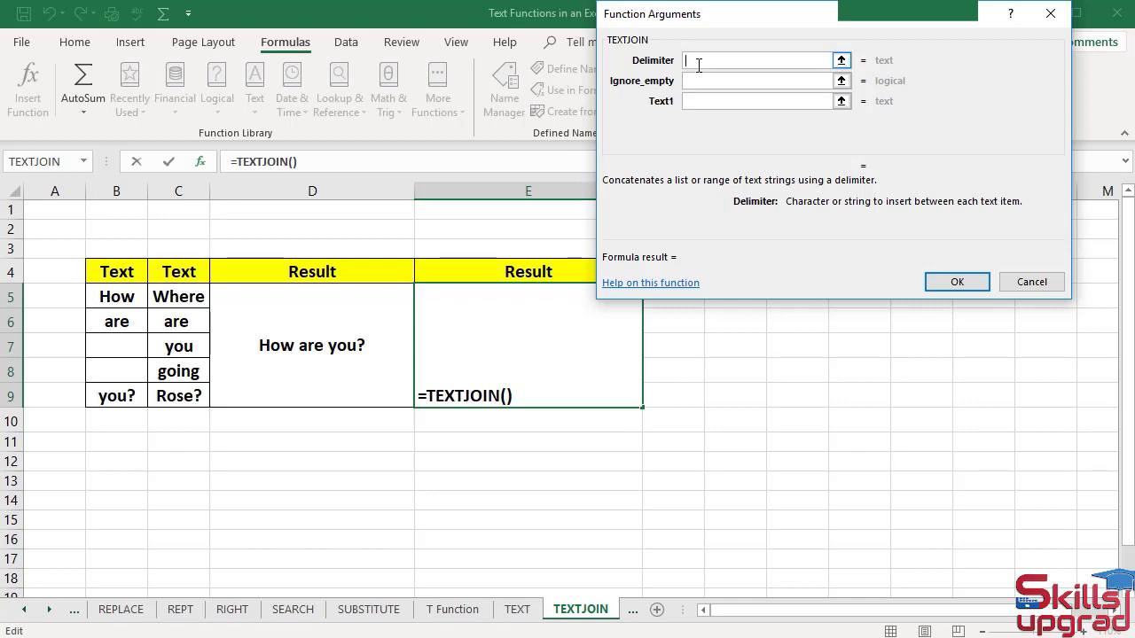
type("\" \"")
key("Tab")
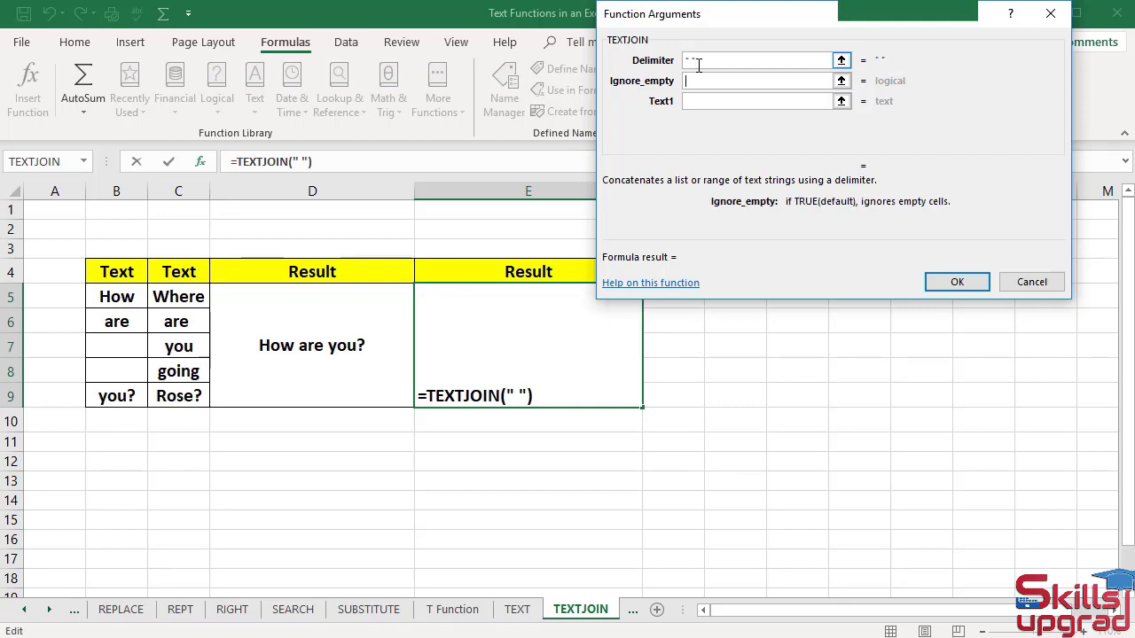
type("TRUE")
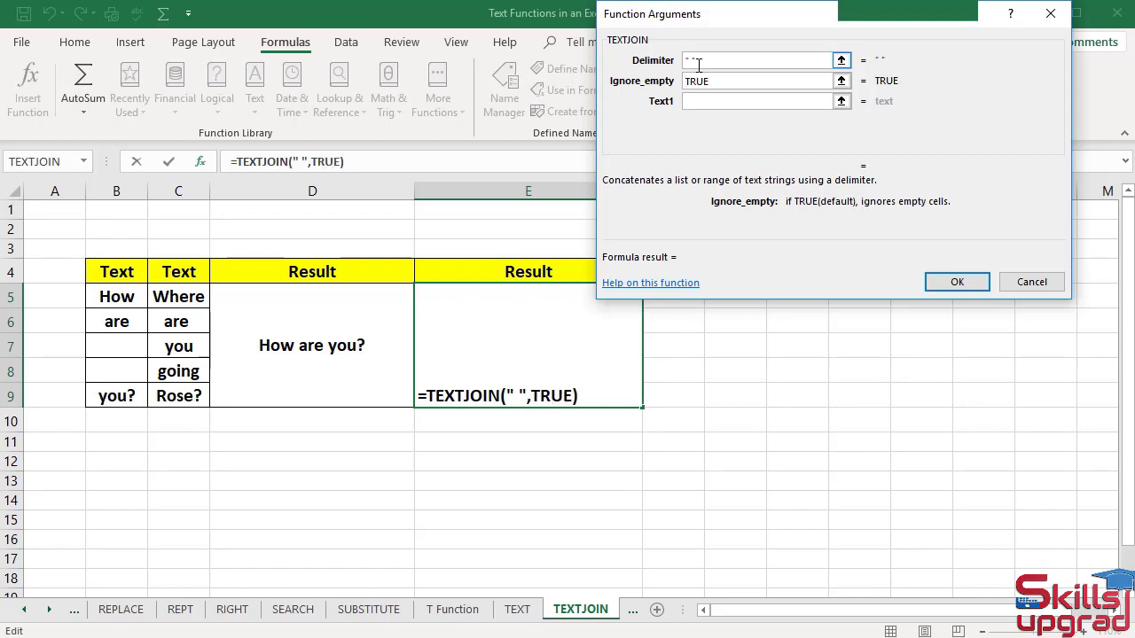
key("Tab")
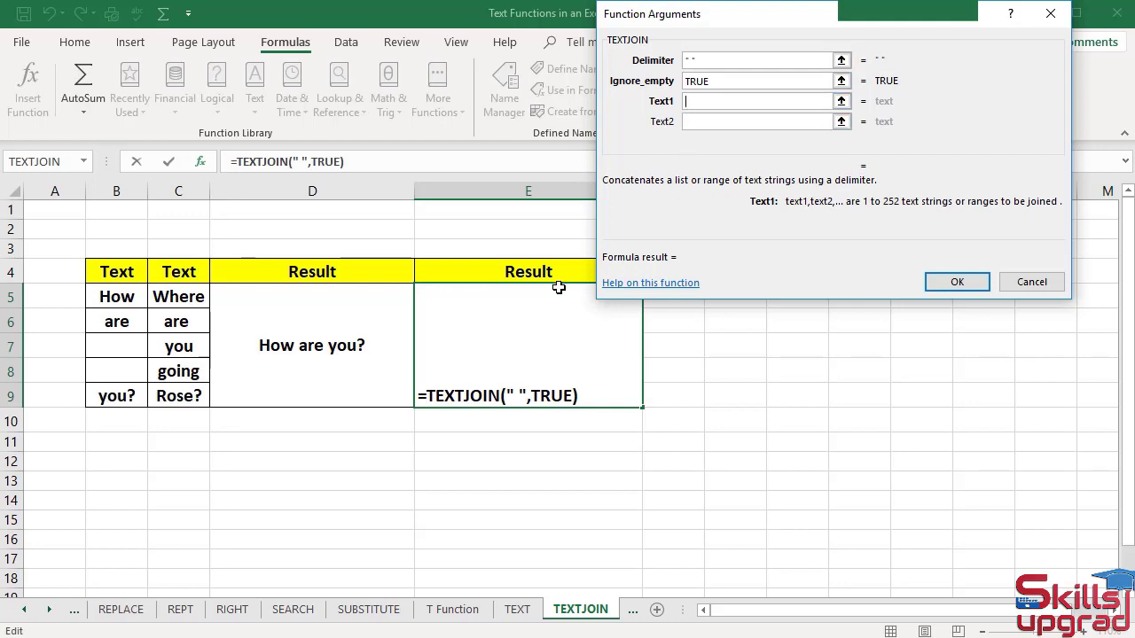
left_click_drag(180, 295, 182, 393)
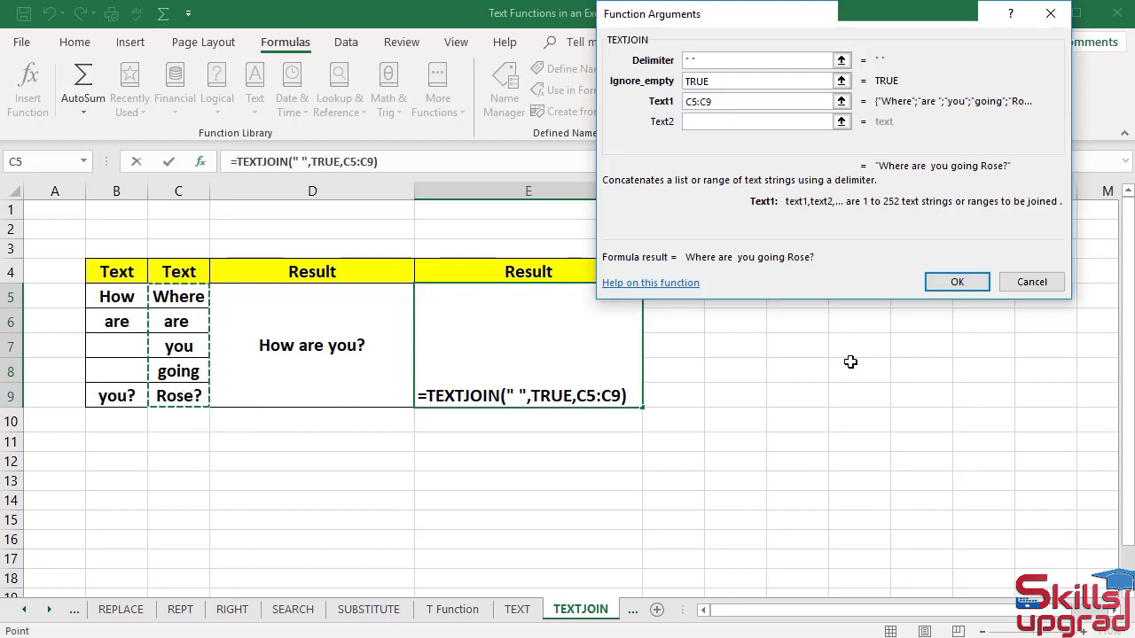
left_click(960, 289)
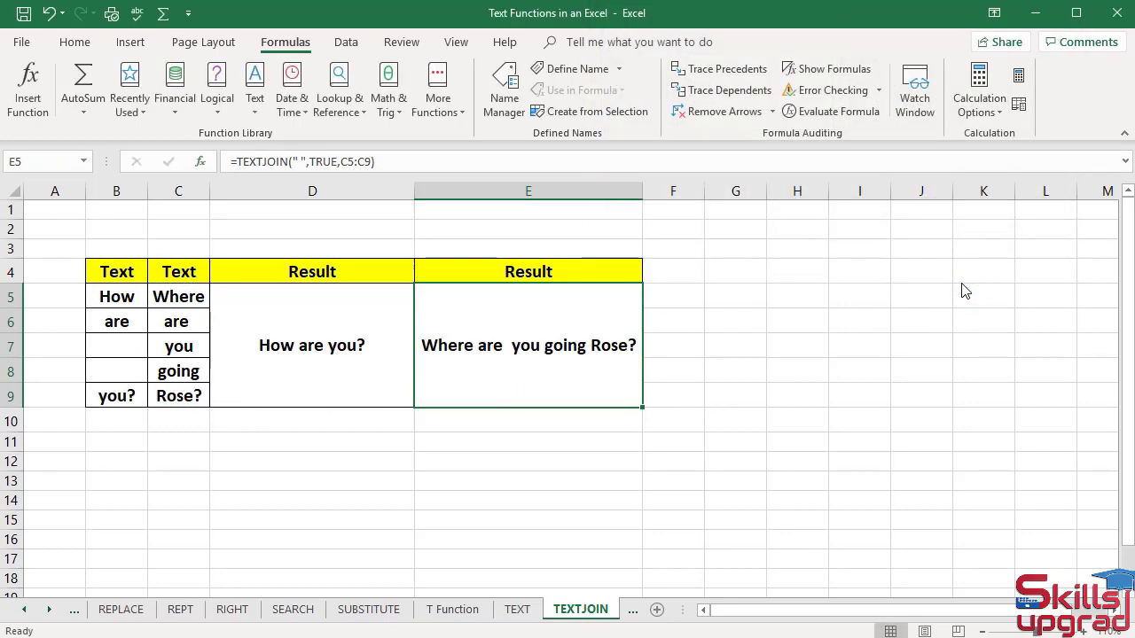